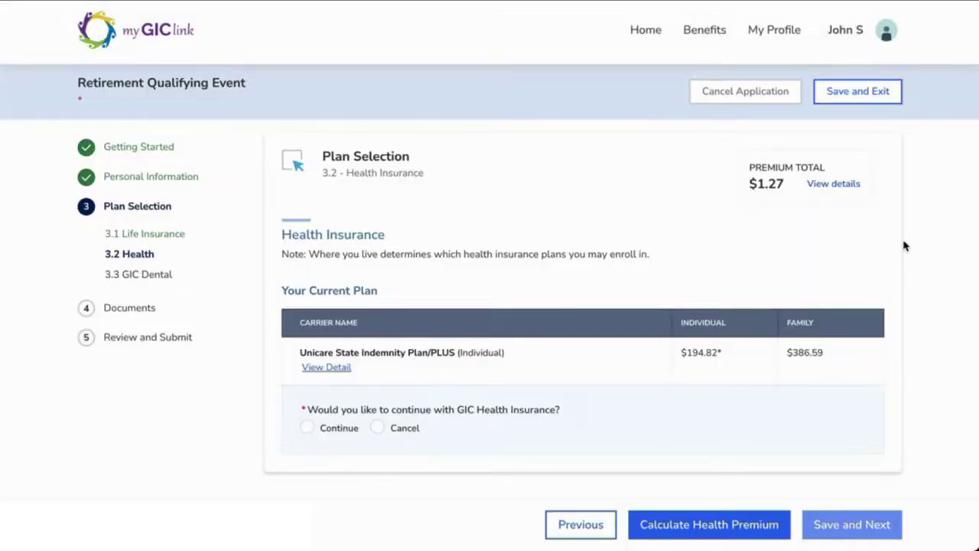
Continue GIC health coverage and select AllWays Health Partners Complete HMO after reviewing its details.
click(307, 428)
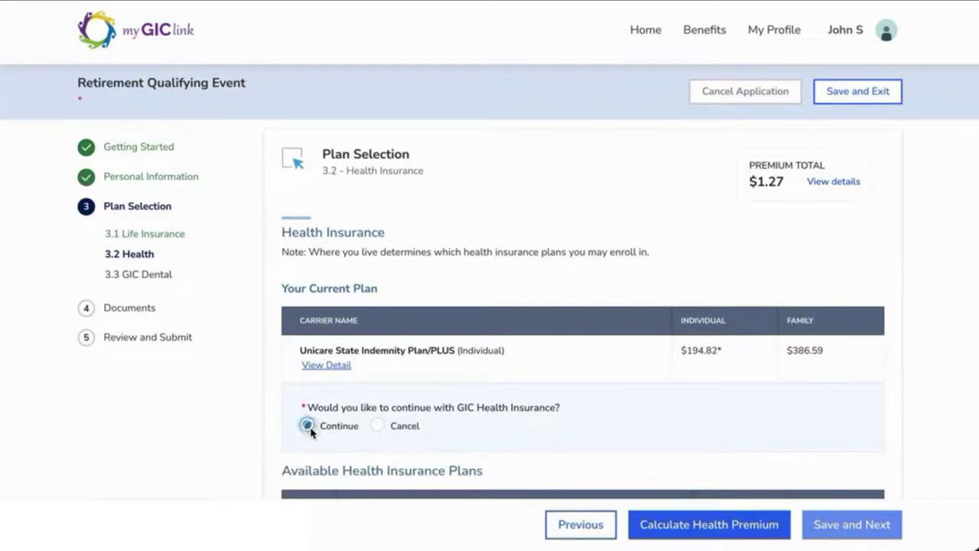
scroll(252, 440, down, 4)
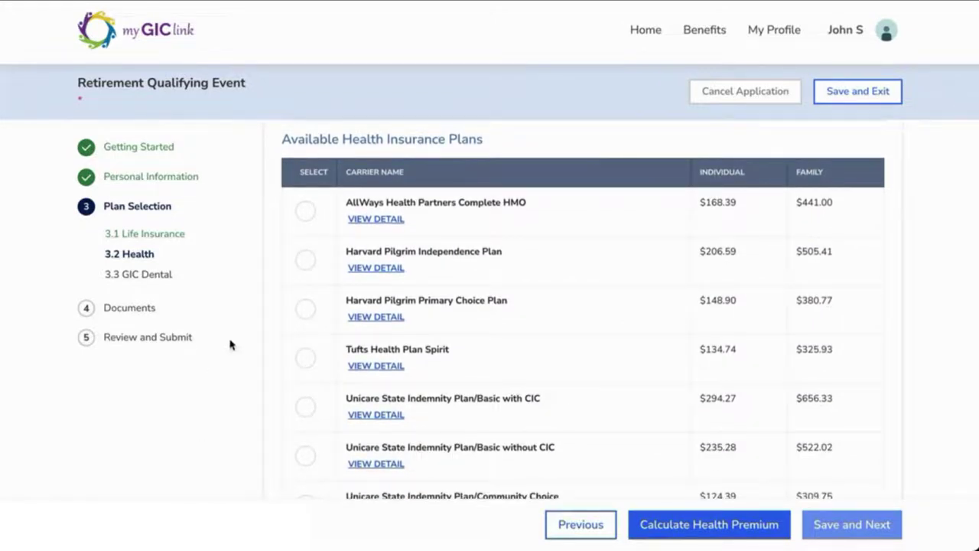
click(360, 220)
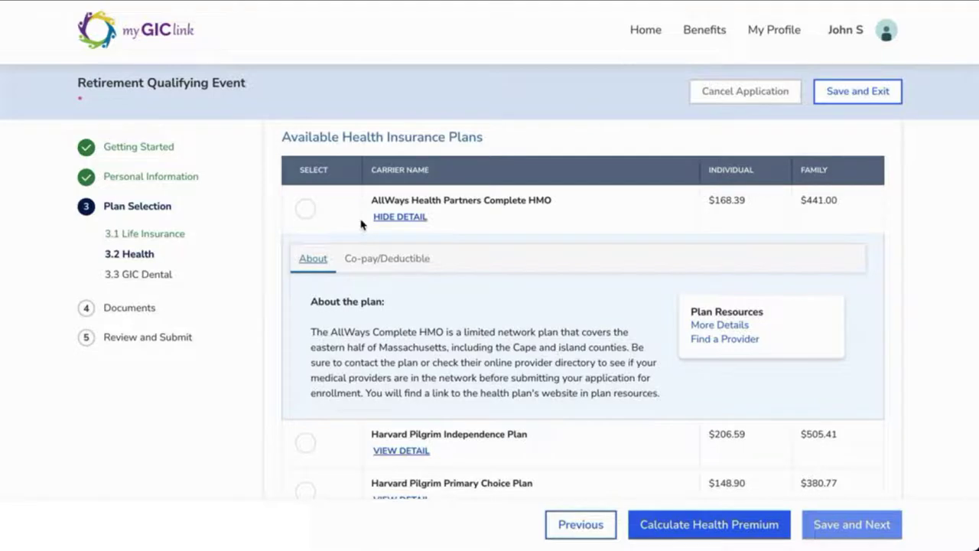
click(380, 219)
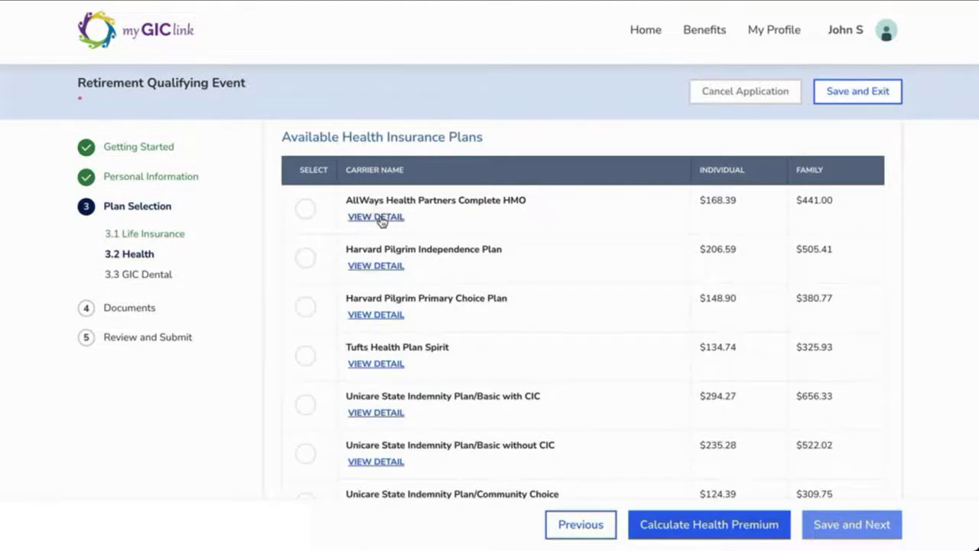
click(297, 201)
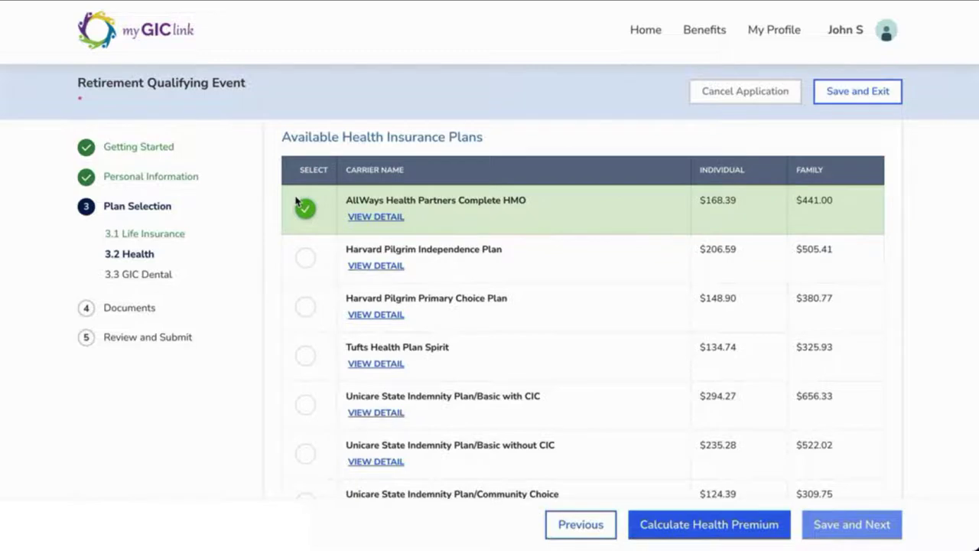
scroll(258, 385, down, 3)
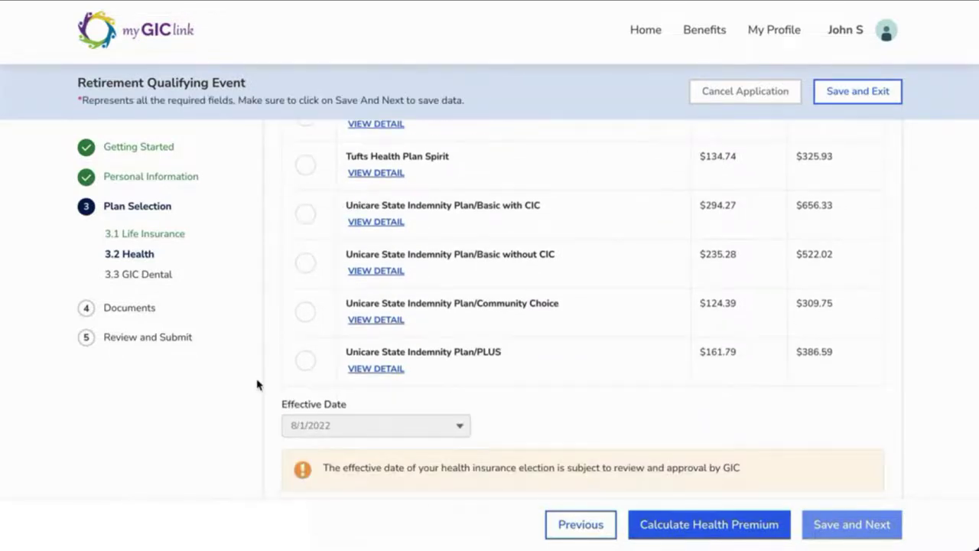
scroll(257, 385, down, 4)
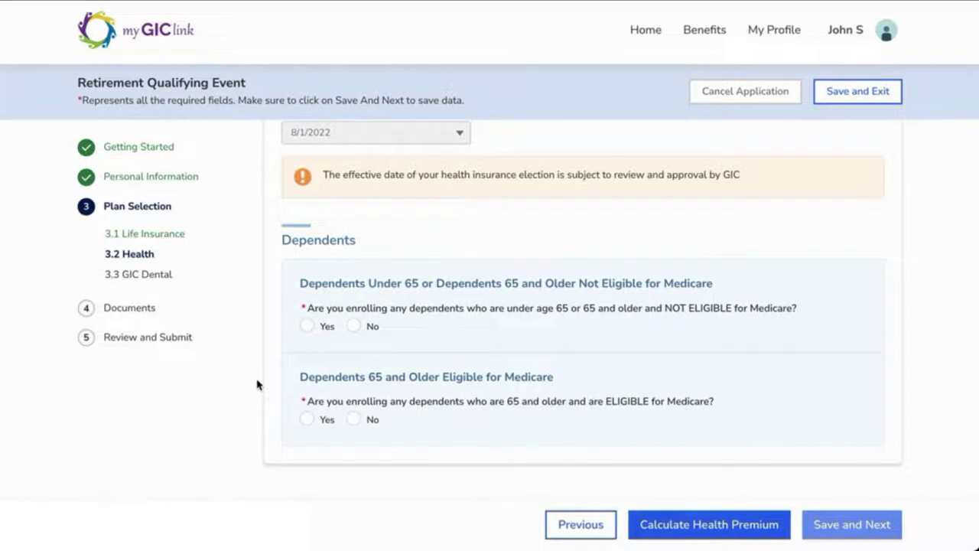
Answer Yes to enrolling dependents under age 65.
click(306, 325)
scroll(259, 377, down, 2)
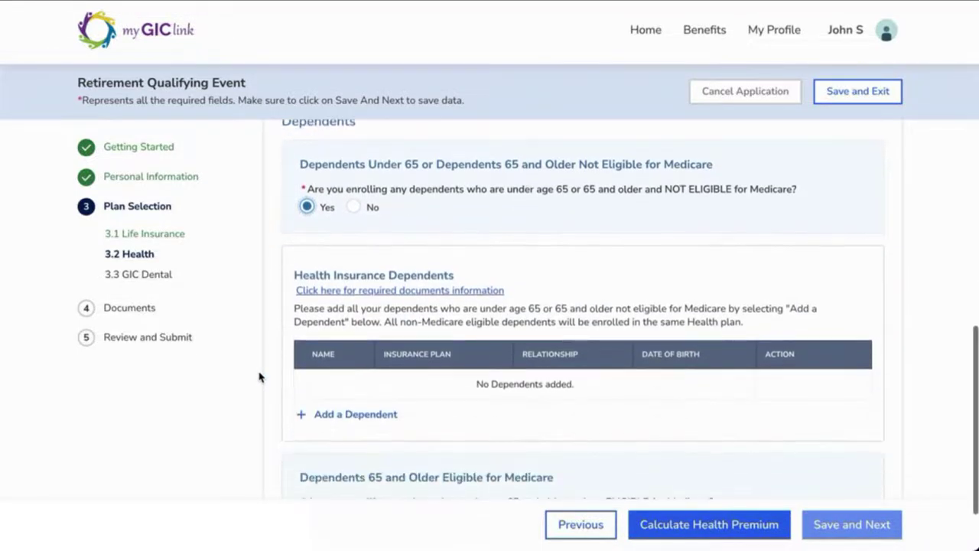
scroll(259, 376, up, 1)
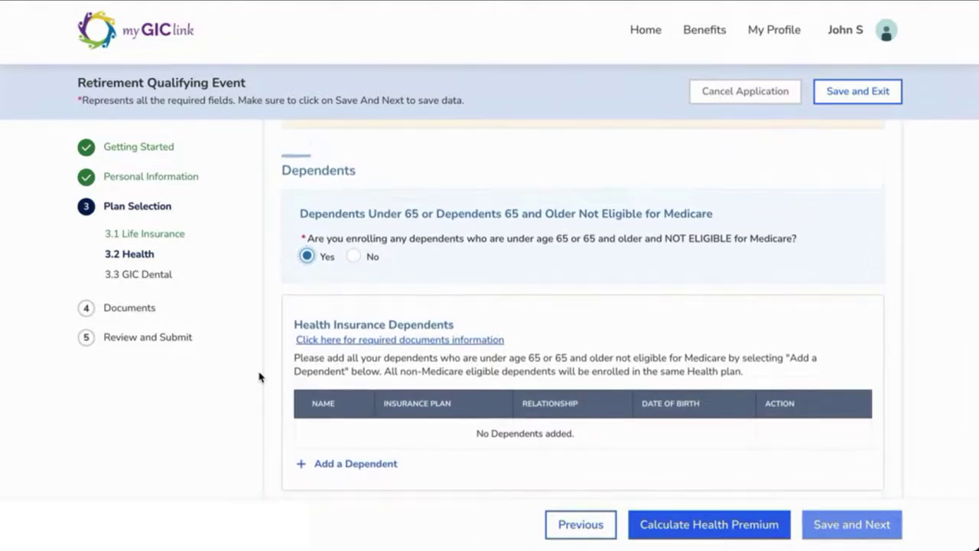
Start a new dependent and enter the dependent's first and last name.
click(325, 465)
click(309, 212)
text(Jim)
key(Tab)
key(Tab)
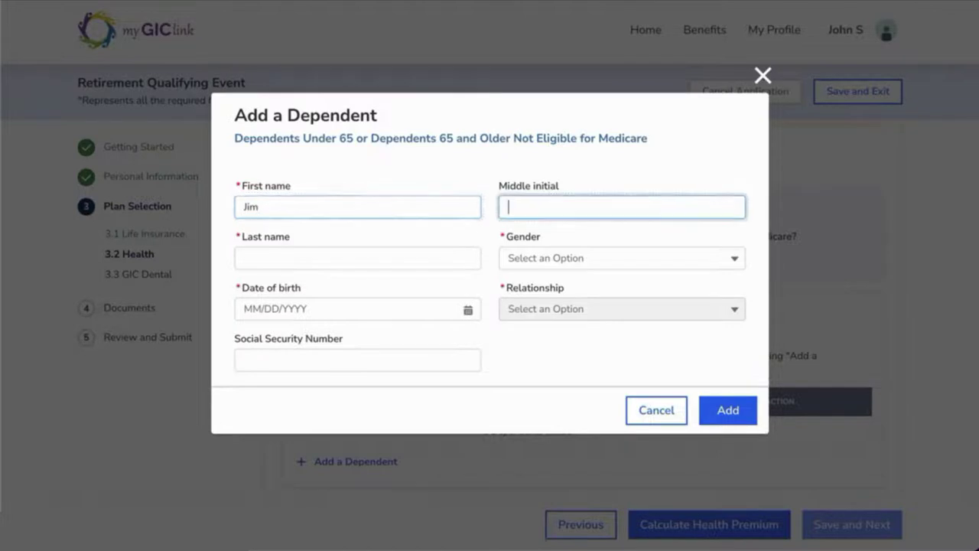
text(Sample)
Set the dependent's gender to Male, birth date 01/01/2003, relationship Dependent 19-26.
key(Tab)
key(space)
key(Down)
key(Return)
key(Tab)
text(01/01)
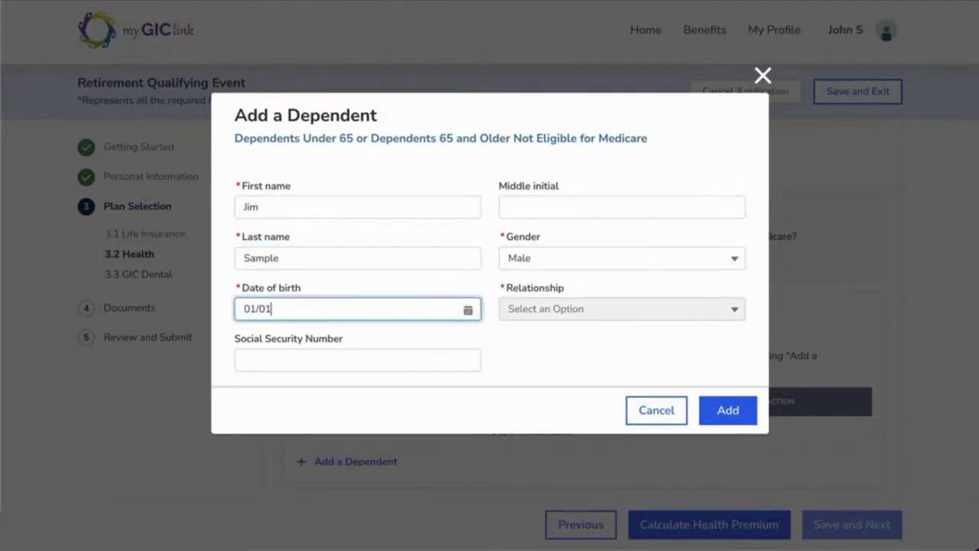
text(/2003)
key(Tab)
key(space)
key(Return)
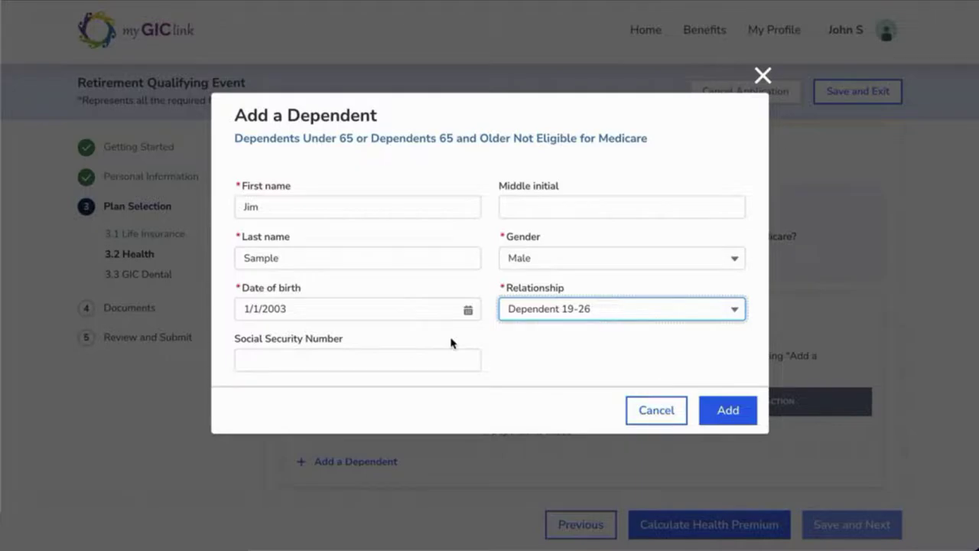
Add the dependent to the health dependents table and answer Yes for Medicare-eligible dependents.
click(723, 410)
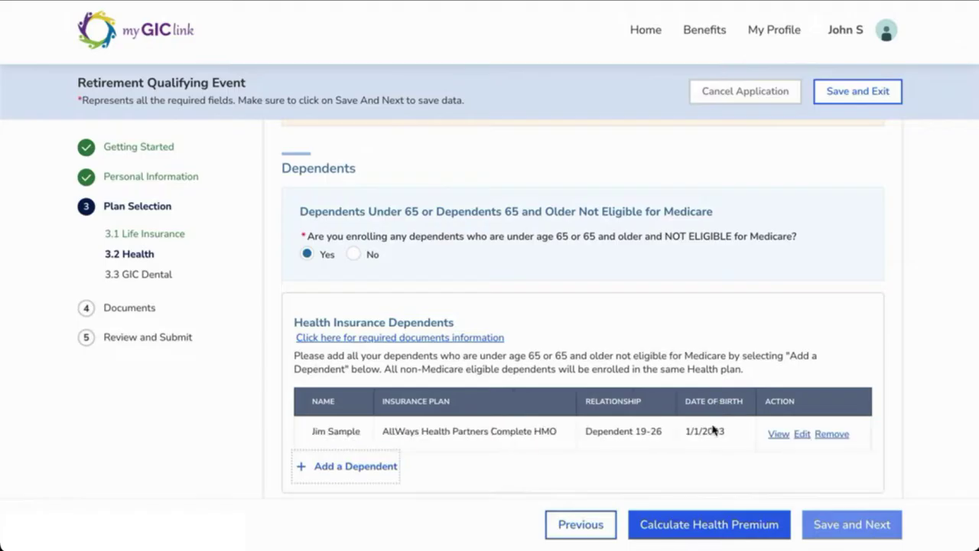
scroll(713, 431, down, 2)
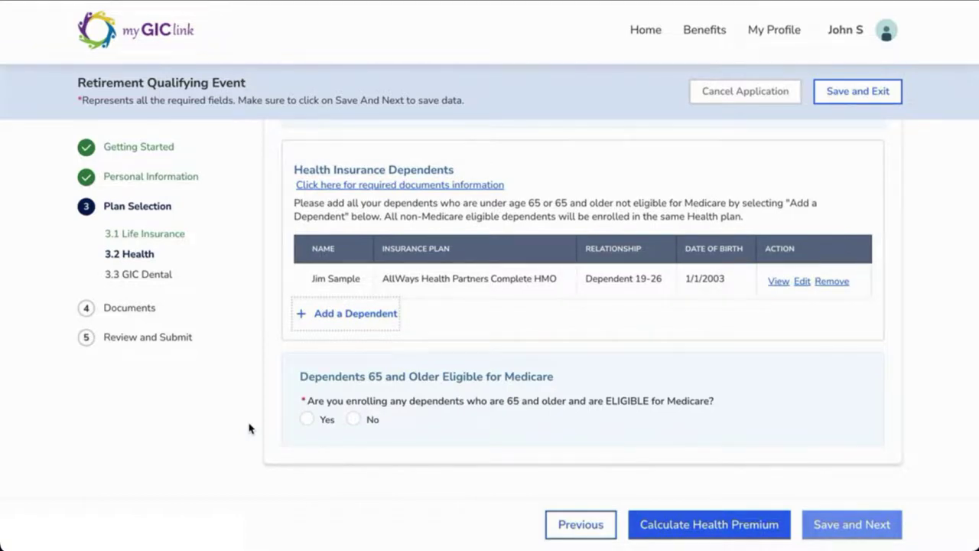
click(310, 421)
scroll(252, 436, down, 2)
scroll(242, 438, down, 2)
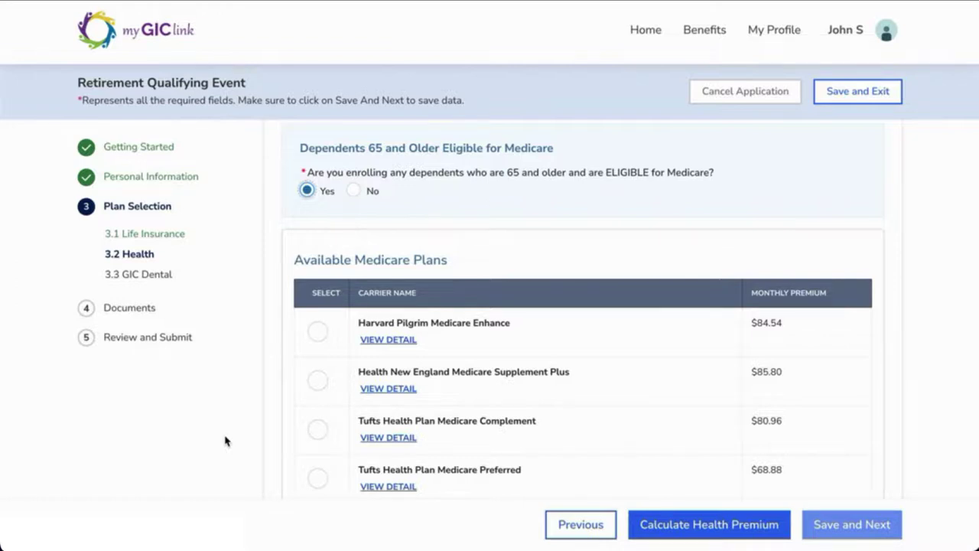
Review and select Harvard Pilgrim Medicare Enhance ($84.54 monthly) as the Medicare plan.
click(387, 340)
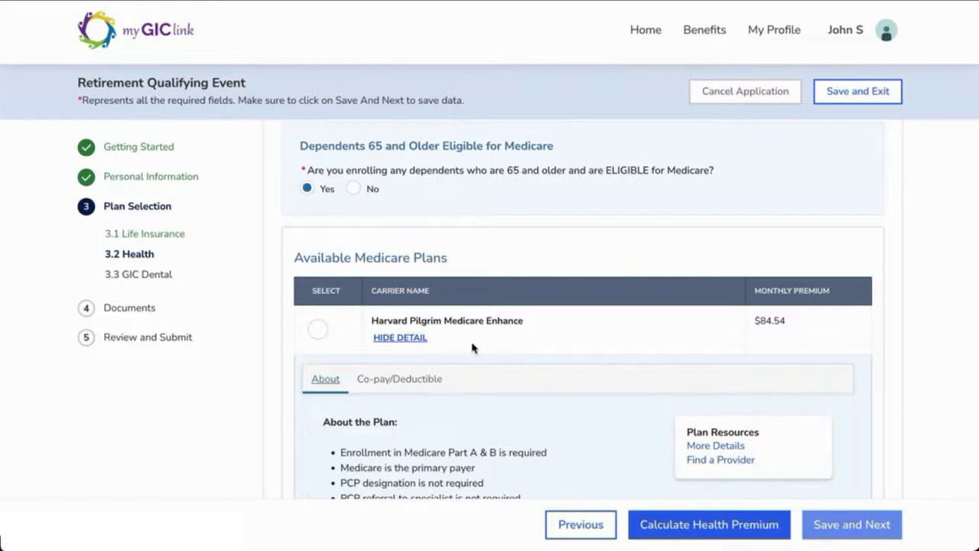
click(407, 341)
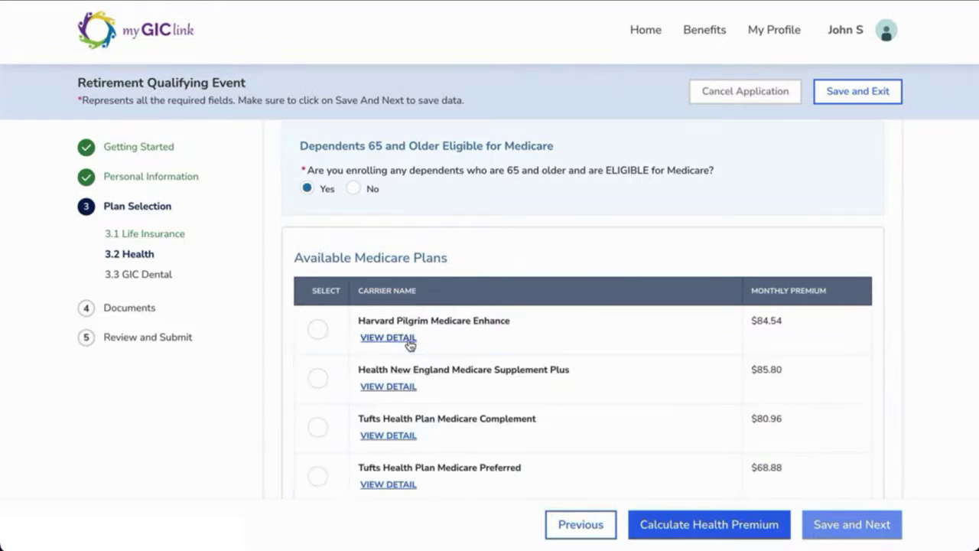
click(318, 330)
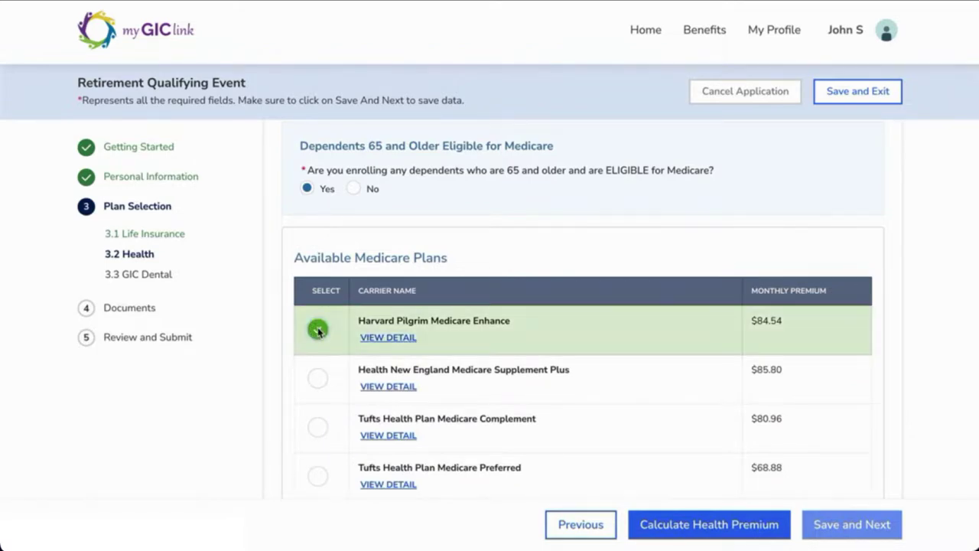
scroll(318, 330, down, 5)
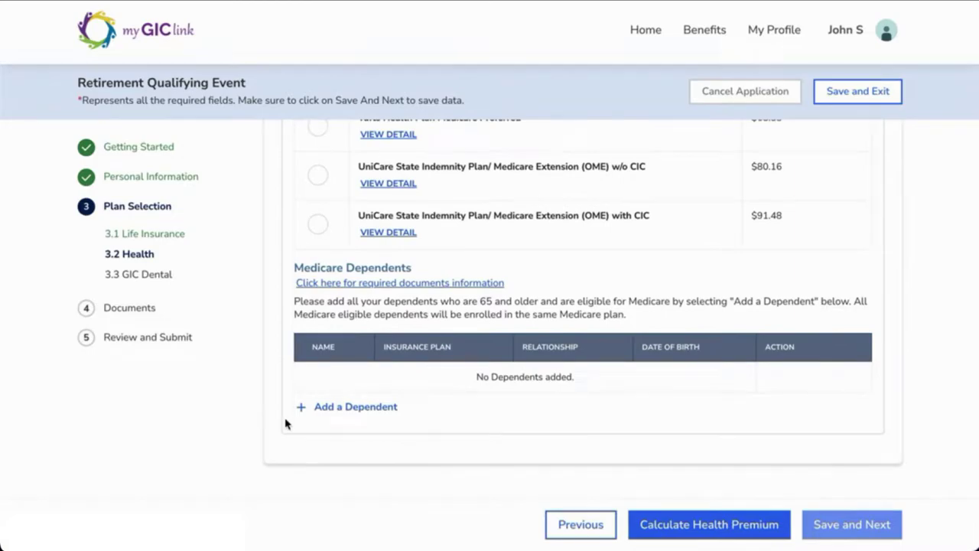
Start a new Medicare dependent: the spouse's name, Female, born 01/01/1956, relationship Spouse.
click(376, 411)
click(282, 206)
text(Jane)
key(Tab)
text(Sample)
key(Tab)
key(f)
key(Tab)
text(01/01/19)
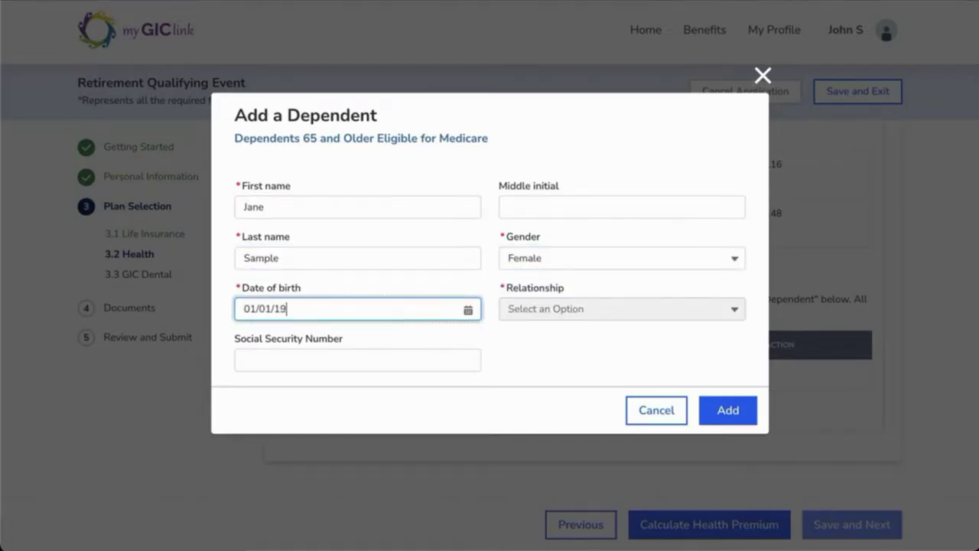
text(56)
key(Tab)
key(s)
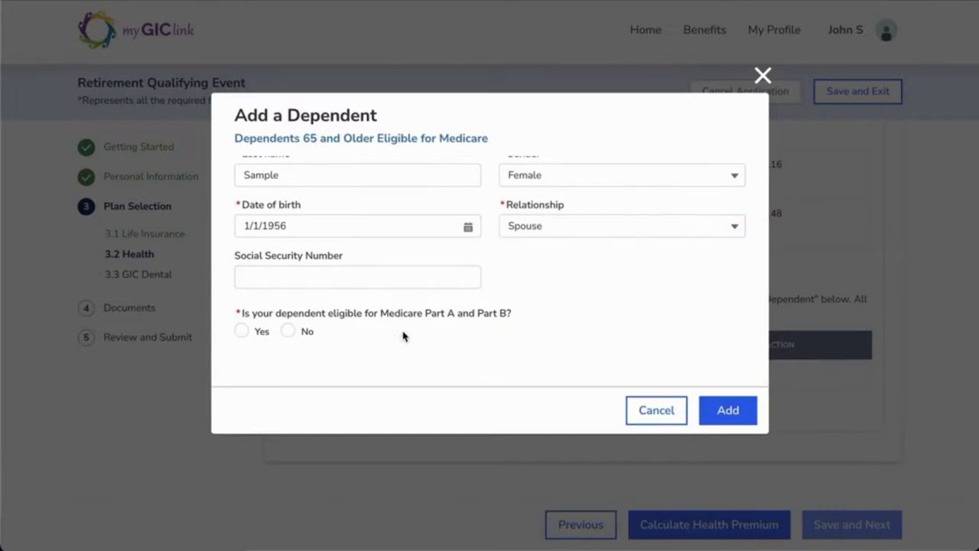
Confirm Medicare Parts A and B eligibility, enter the spouse's Medicare number, and add her.
click(245, 331)
scroll(485, 337, down, 1)
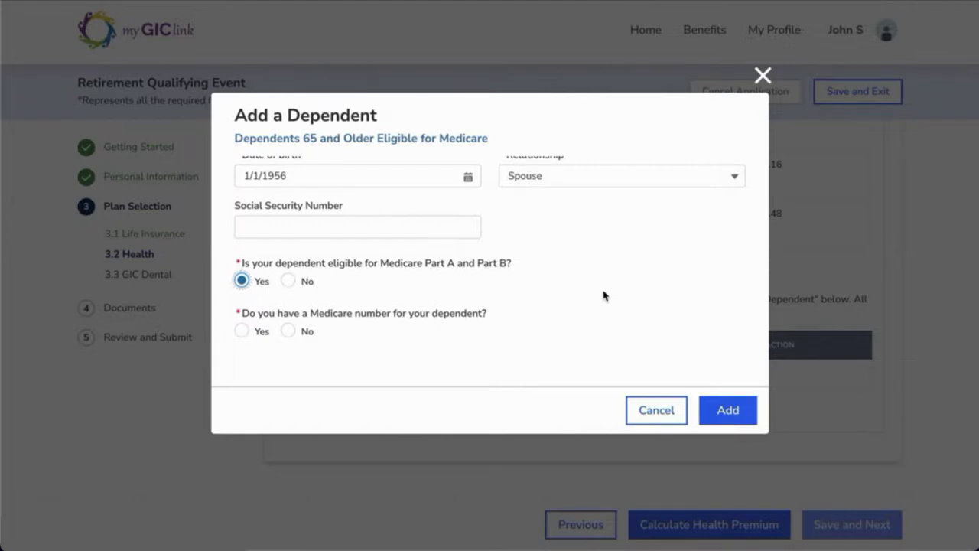
click(243, 332)
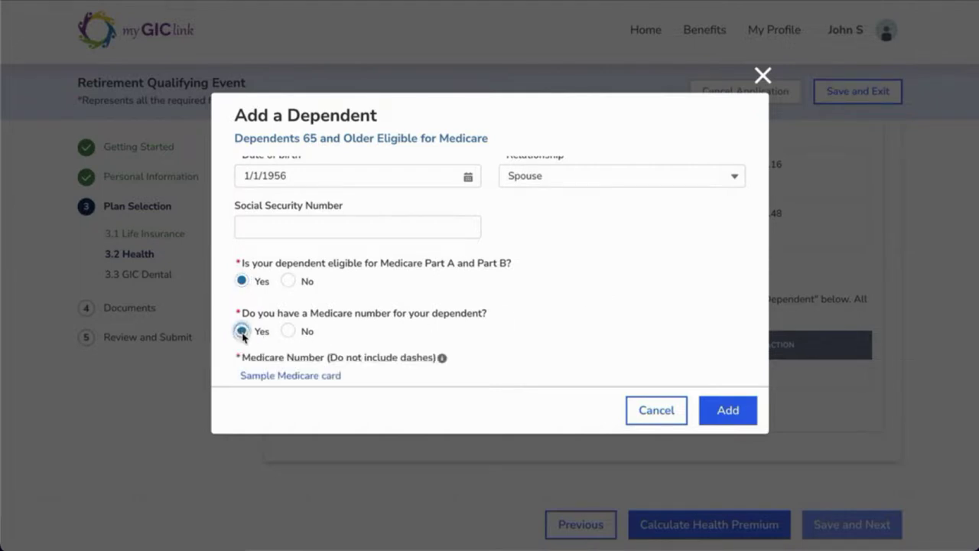
scroll(302, 382, down, 1)
scroll(302, 390, down, 1)
click(322, 342)
text(01234567890)
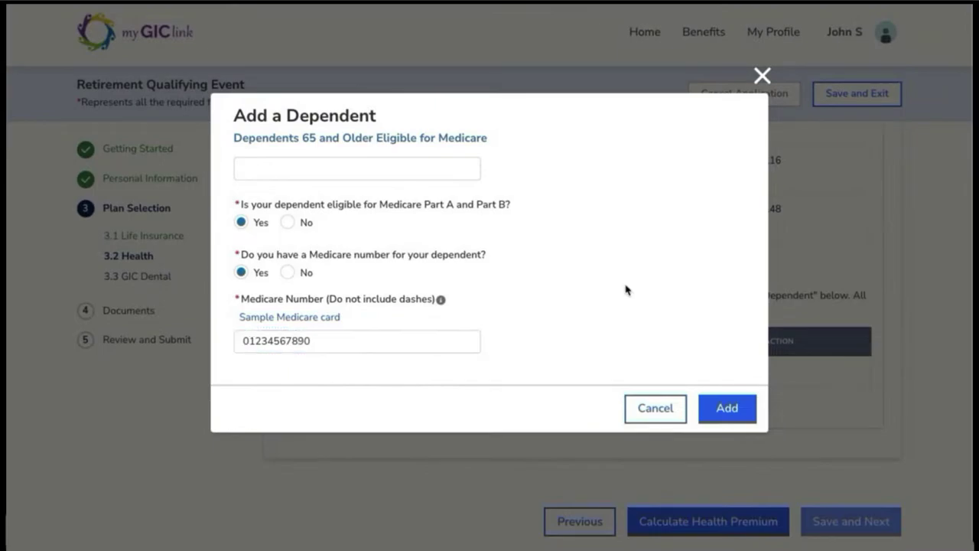
click(726, 409)
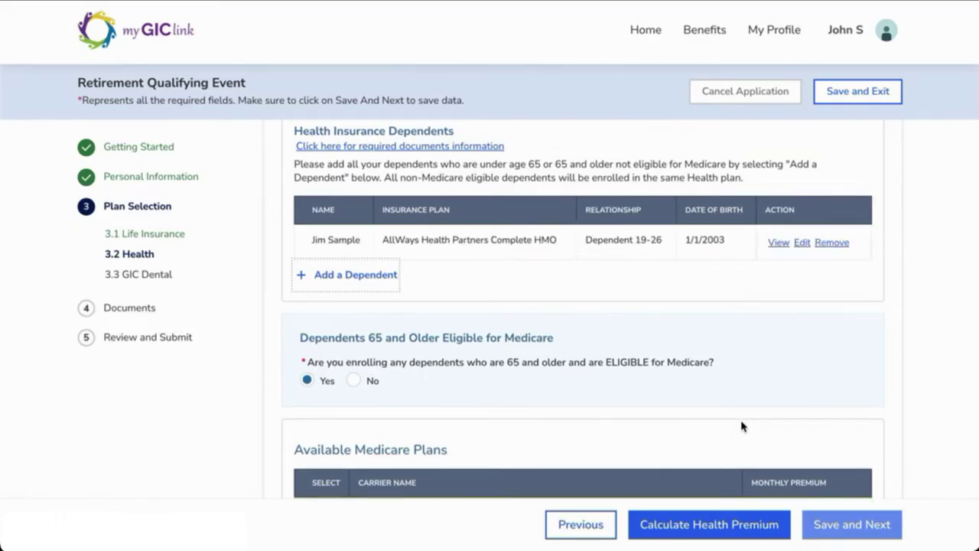
Save the health selections and set dental coverage to retiree dental on a Family plan.
click(717, 524)
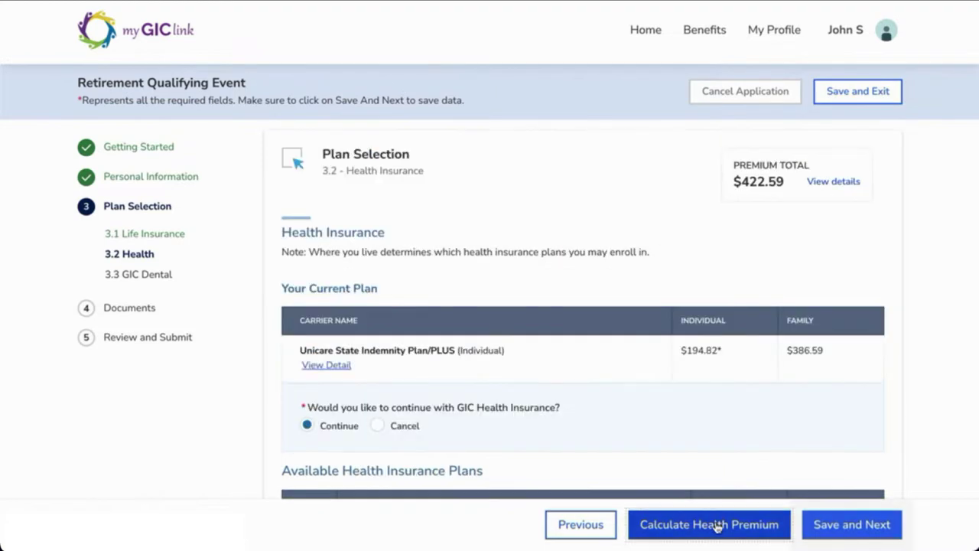
click(821, 522)
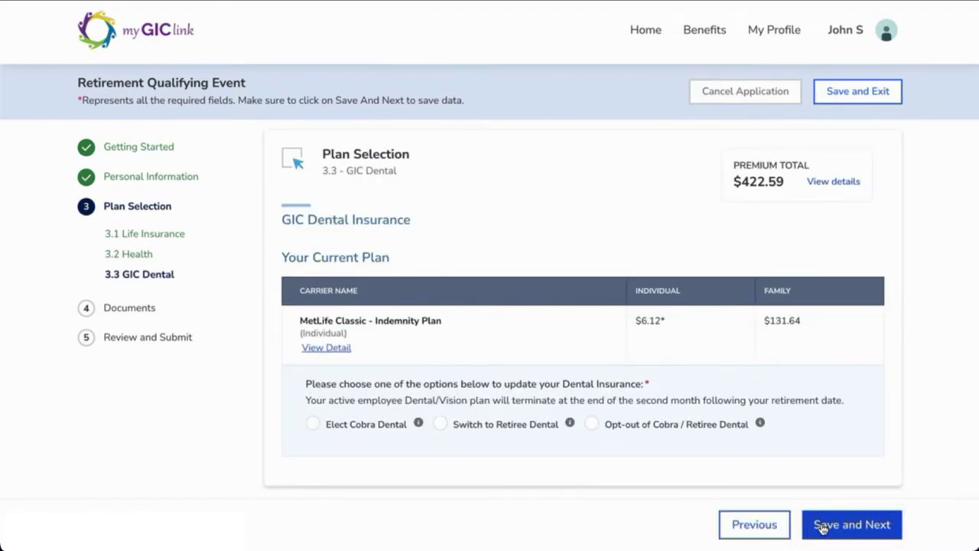
click(441, 424)
scroll(429, 431, down, 2)
click(361, 419)
scroll(336, 451, down, 4)
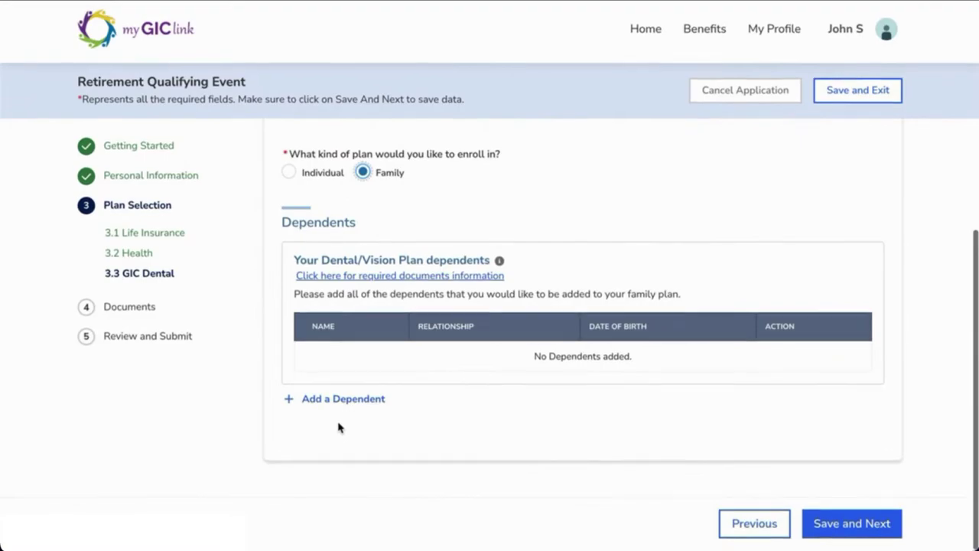
Add the spouse from the existing dependents list as a dental dependent.
click(342, 397)
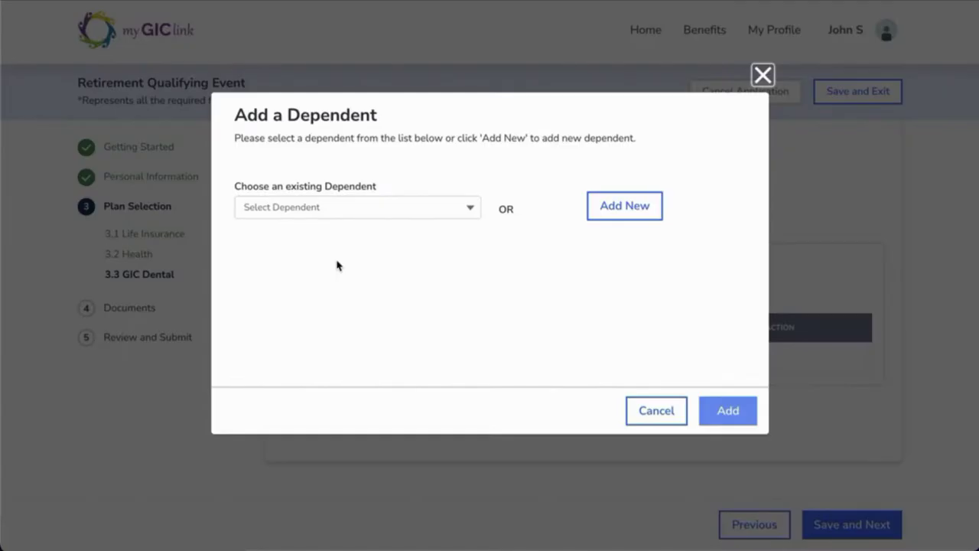
click(345, 207)
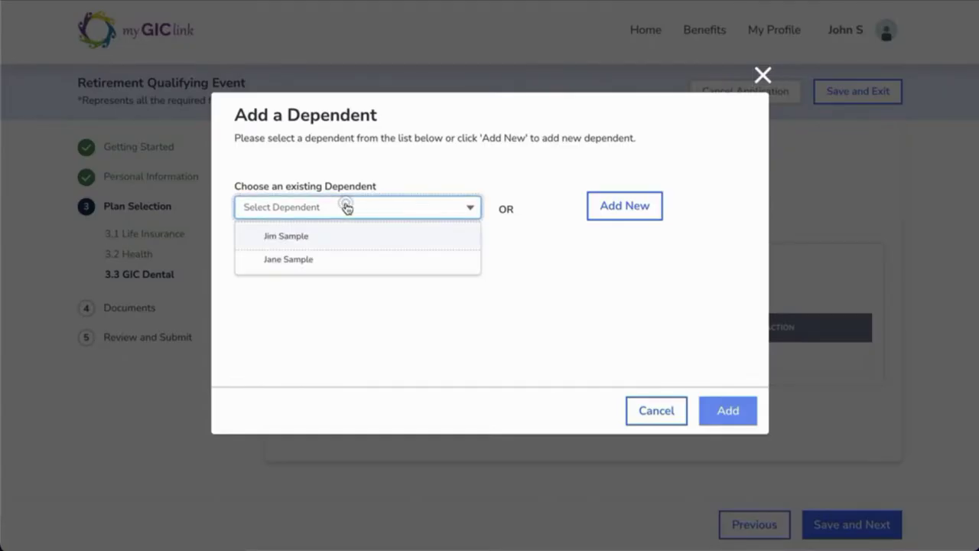
click(334, 248)
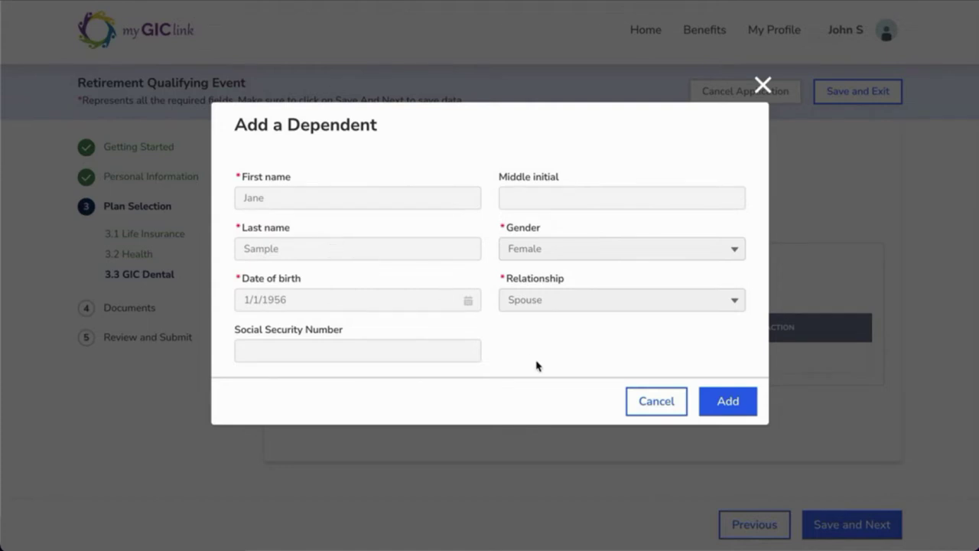
click(701, 400)
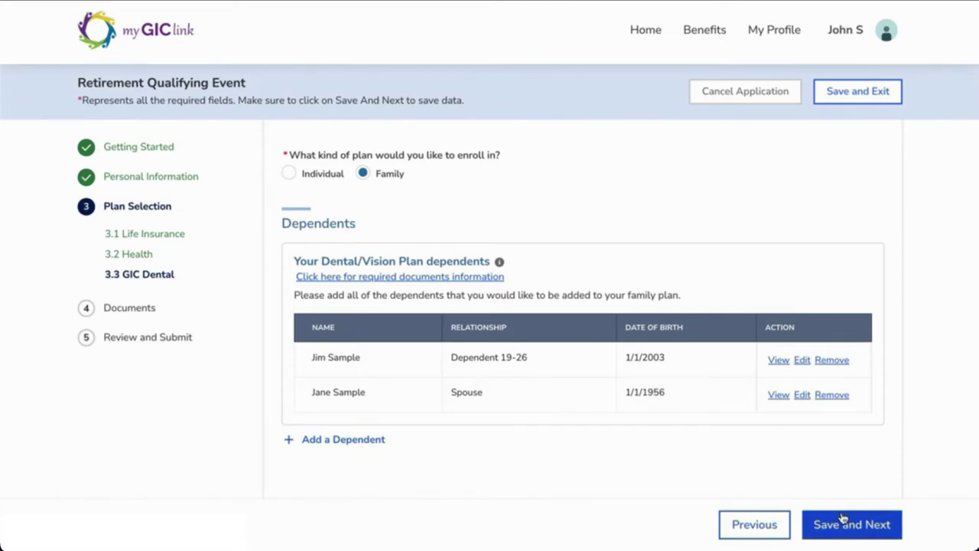